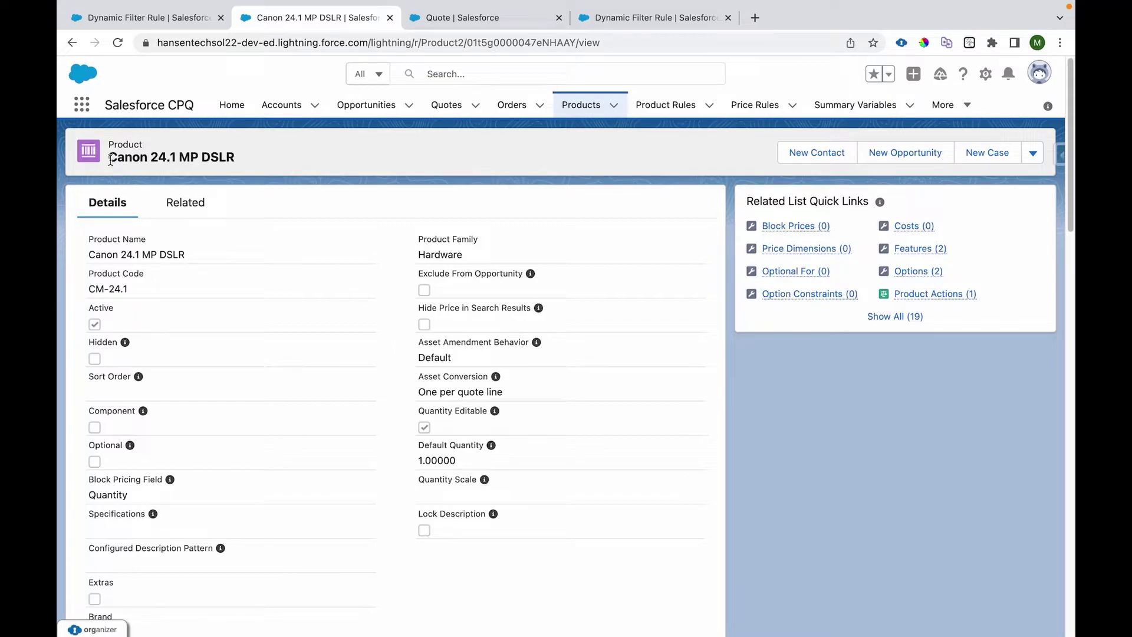
- Open the Canon 24.1 MP DSLR's Add On feature and confirm its Option Selection Method is Dynamic
left_click_drag(109, 157, 240, 161)
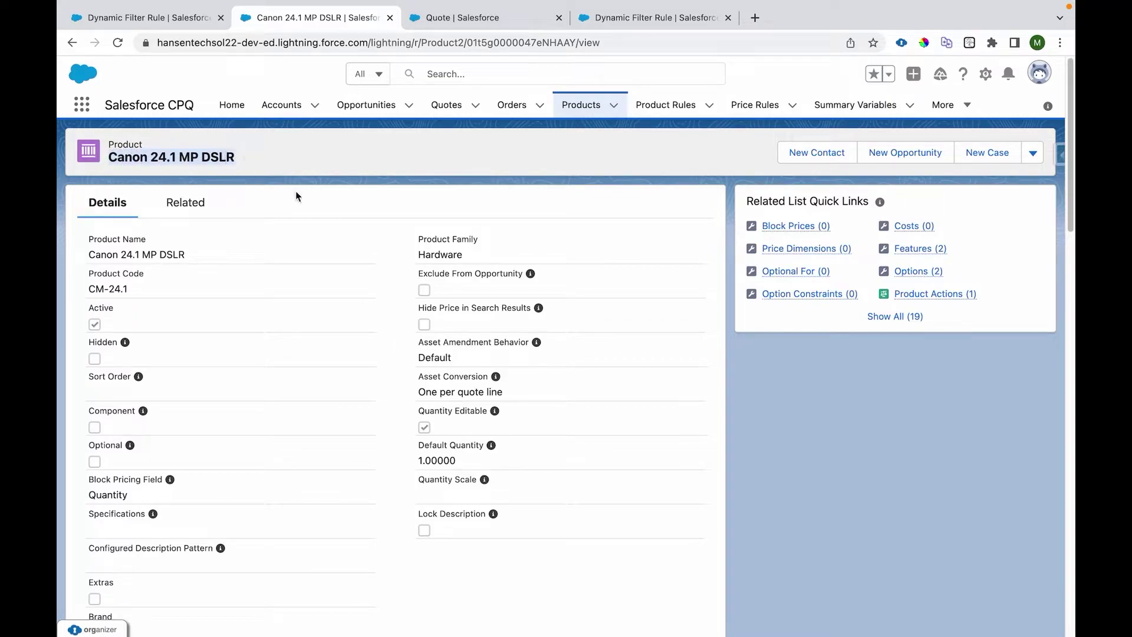
mouse_move(925, 276)
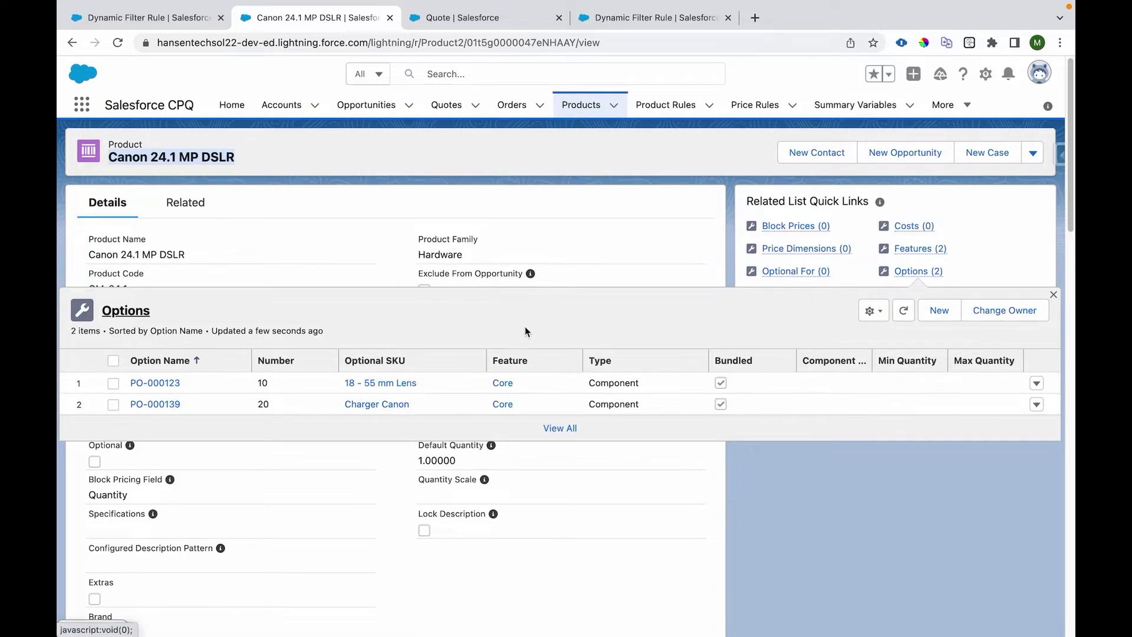
mouse_move(942, 252)
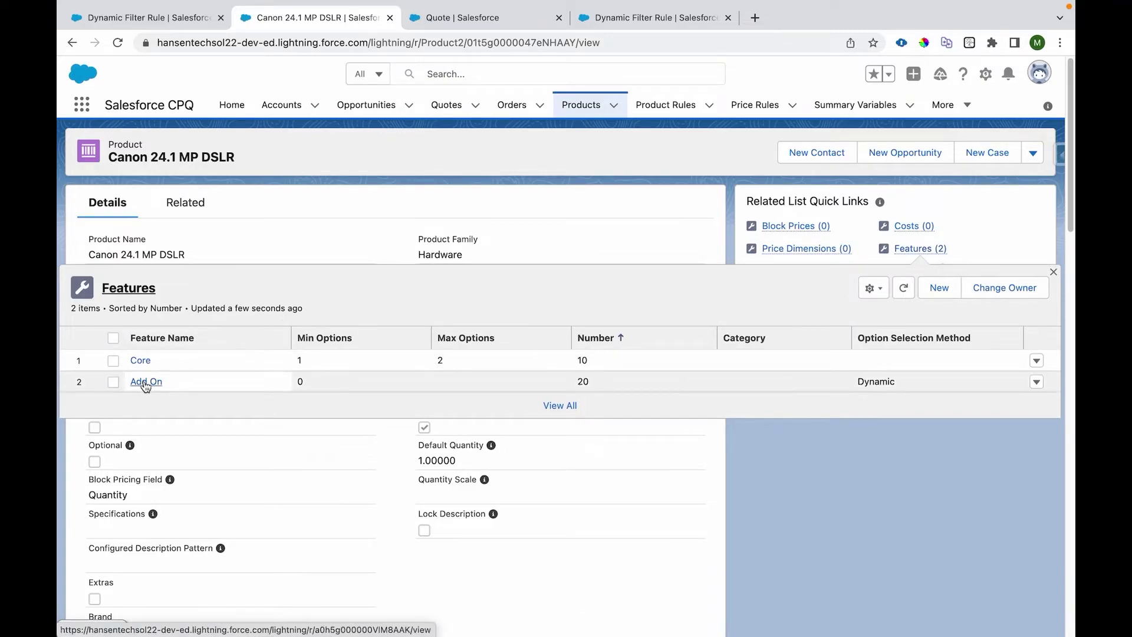
left_click(142, 382, "super")
left_click(506, 19)
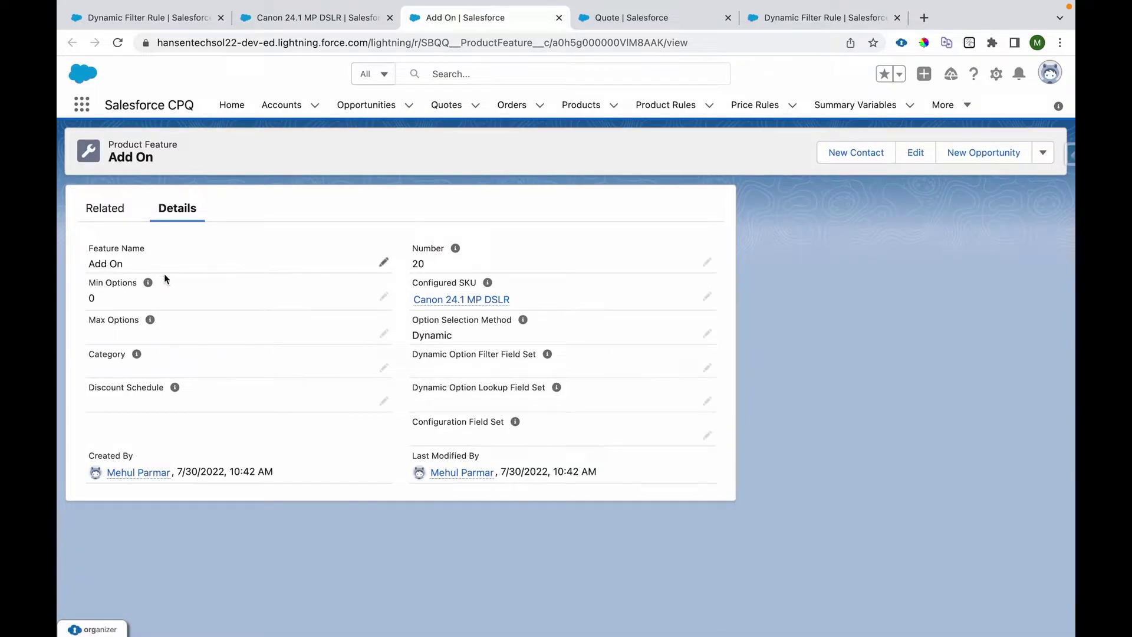
left_click_drag(414, 320, 517, 325)
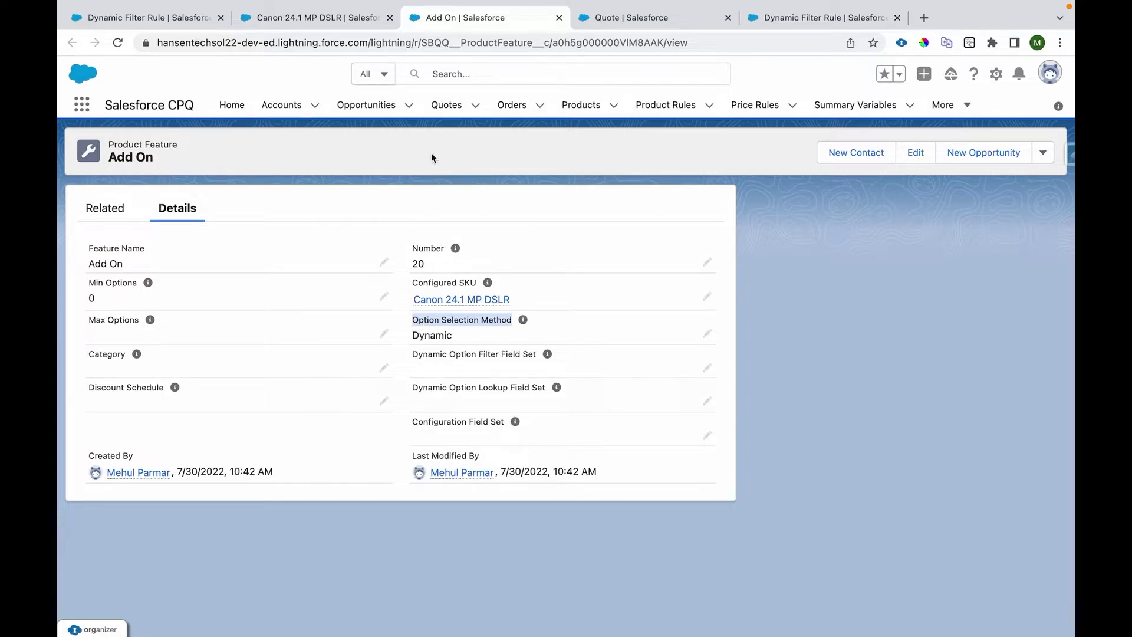
- Back on the quote, select the Canon 24.1 MP DSLR from the expanded product groups and add it
middle_click(460, 28)
left_click(461, 26)
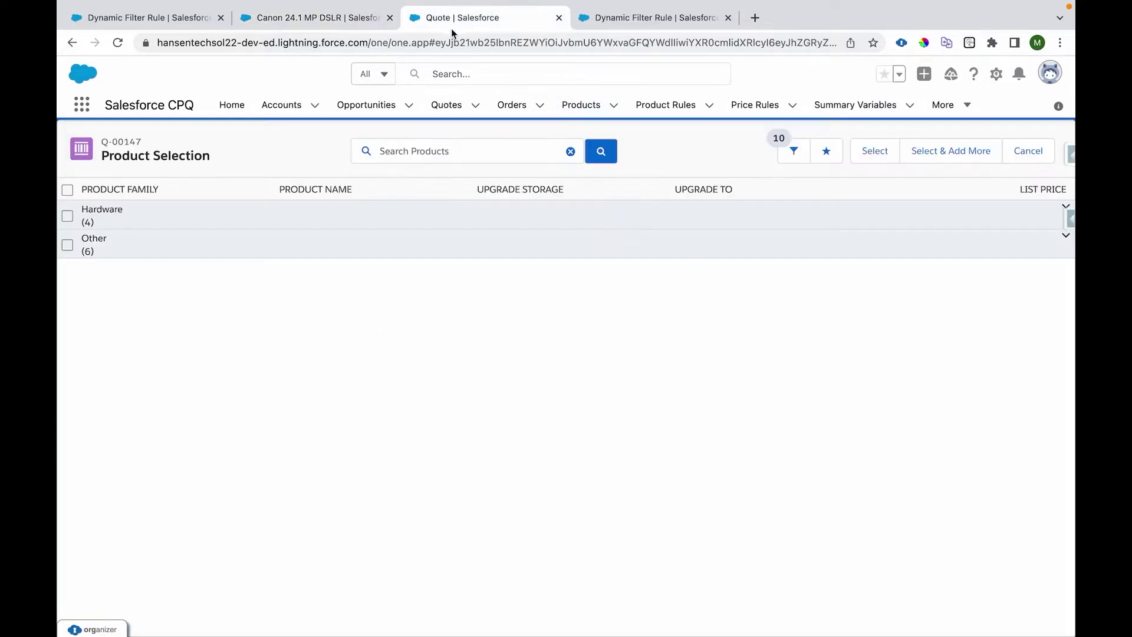
left_click(95, 214)
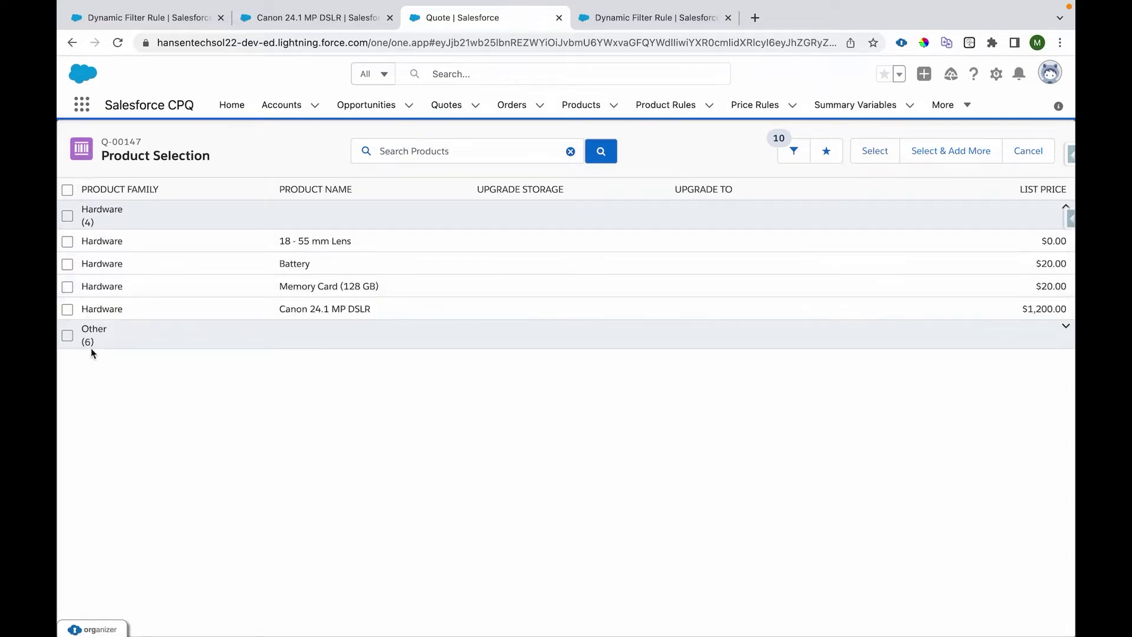
left_click(93, 330)
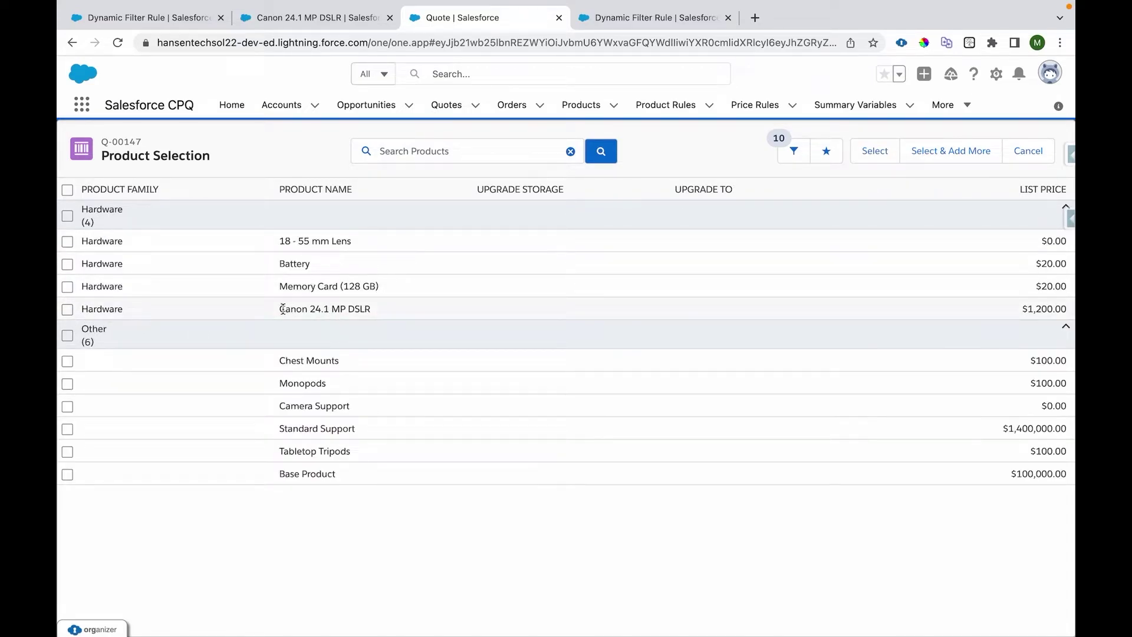
left_click_drag(285, 309, 375, 312)
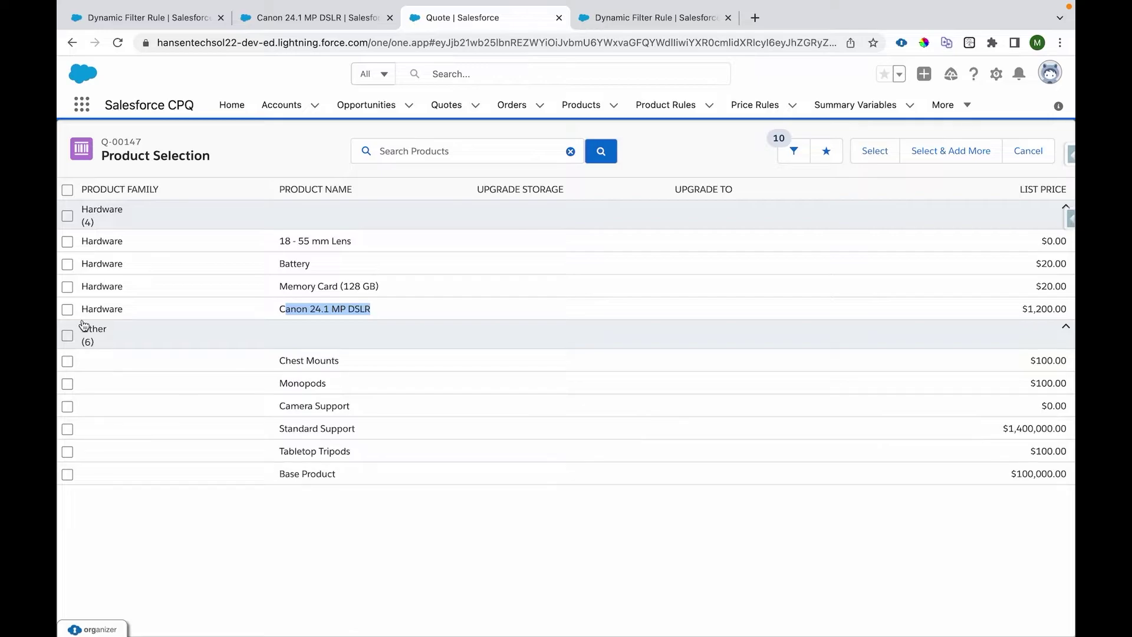
left_click(68, 310)
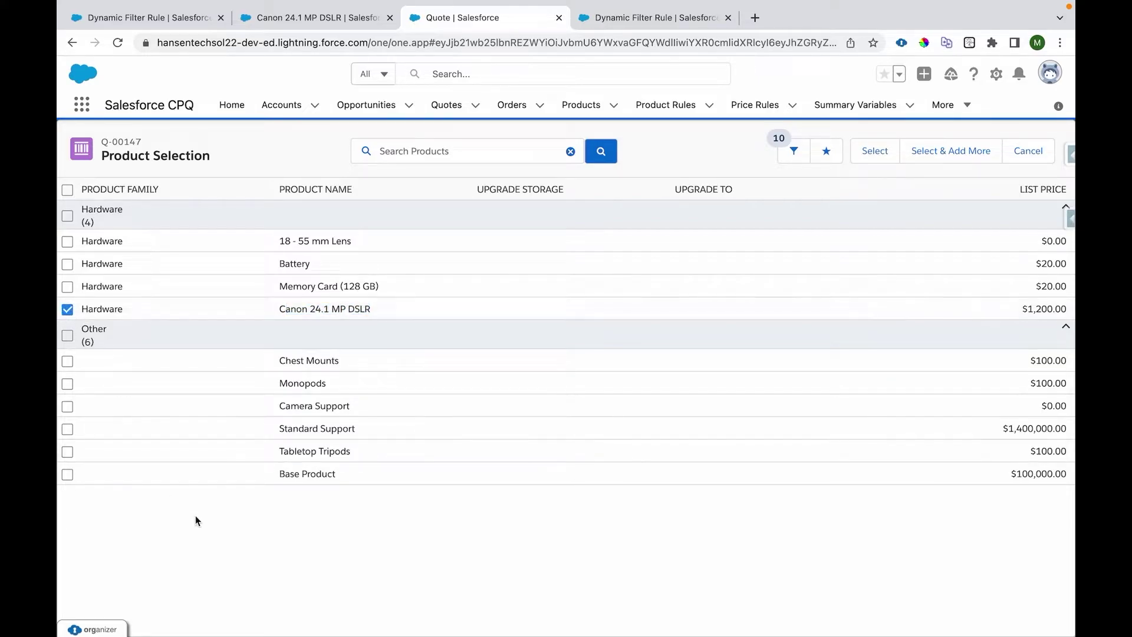
left_click(878, 154)
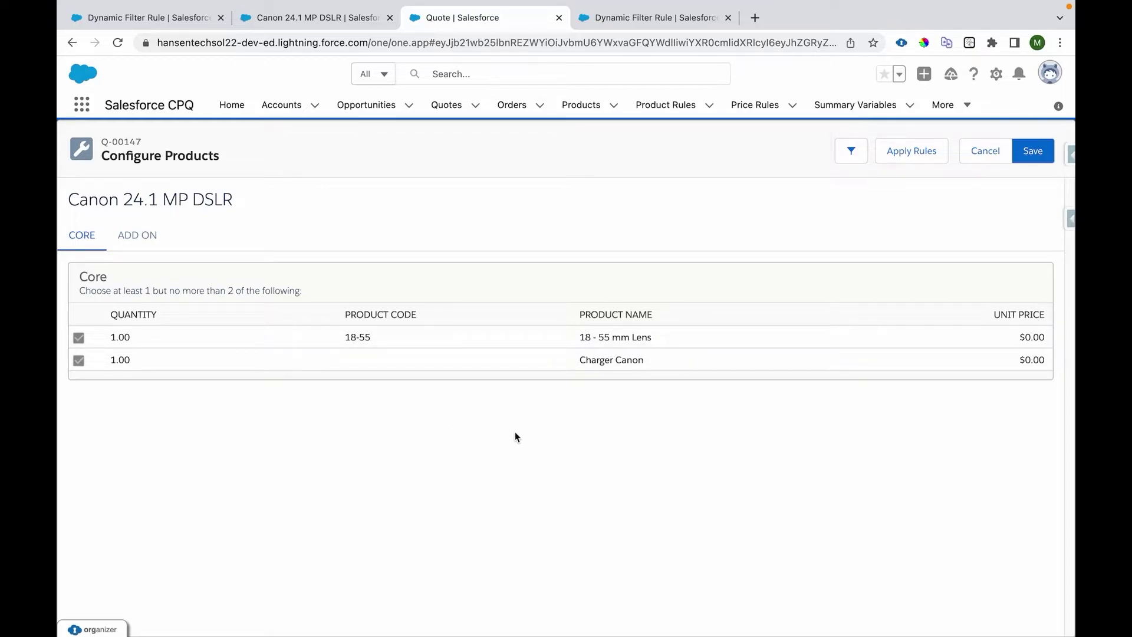
- Add the Battery add-on option to the Canon bundle's Add On group
left_click(126, 237)
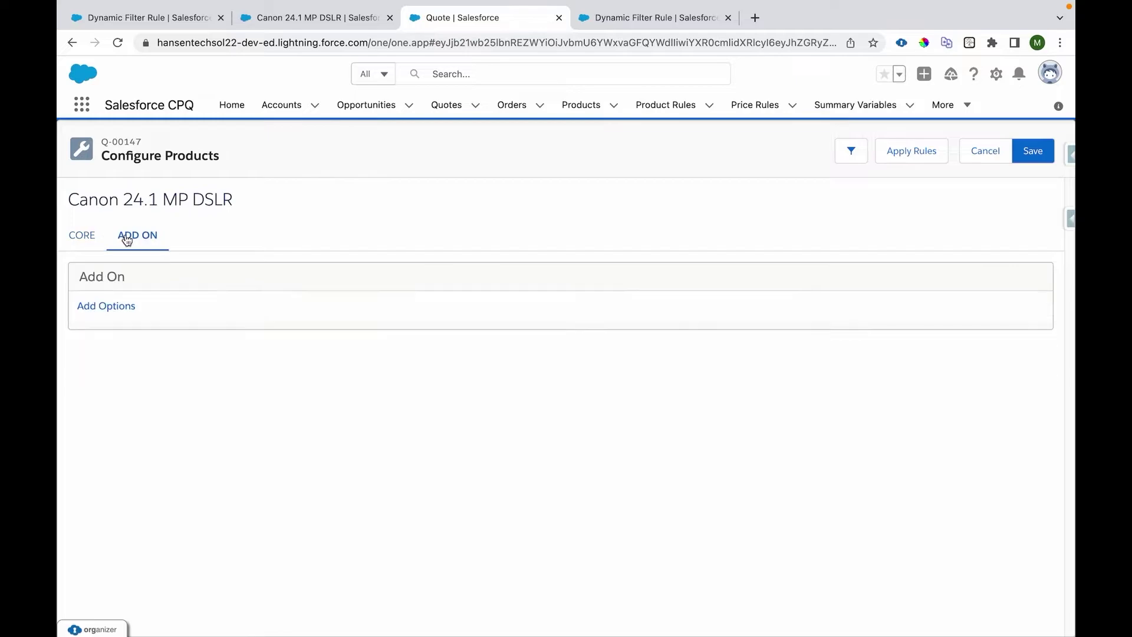
left_click(113, 316)
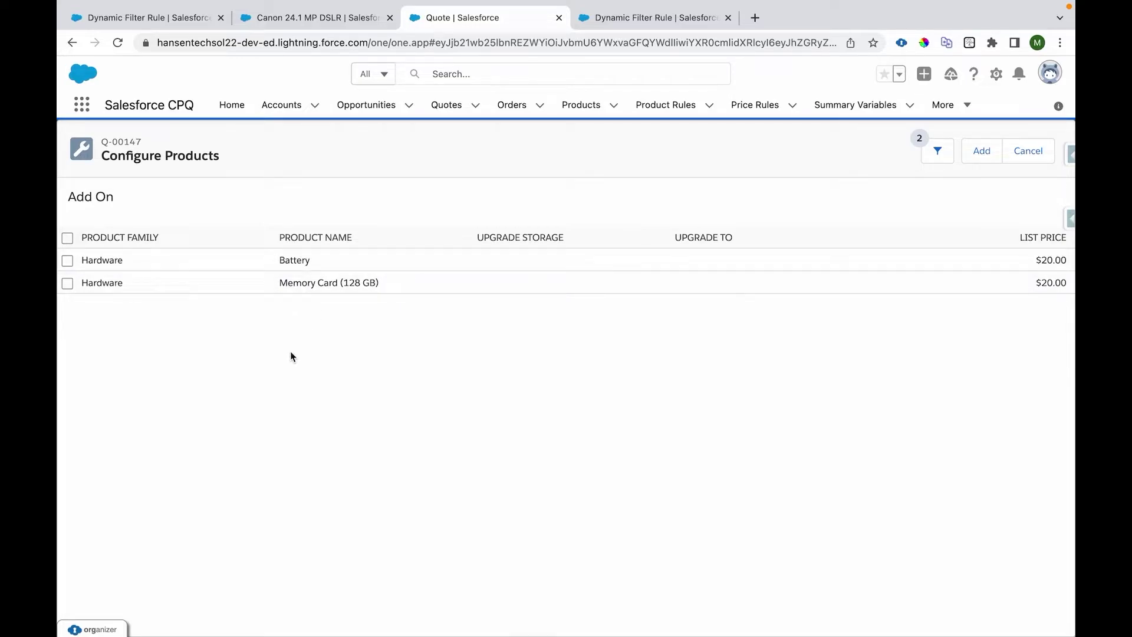
left_click(67, 261)
left_click(984, 162)
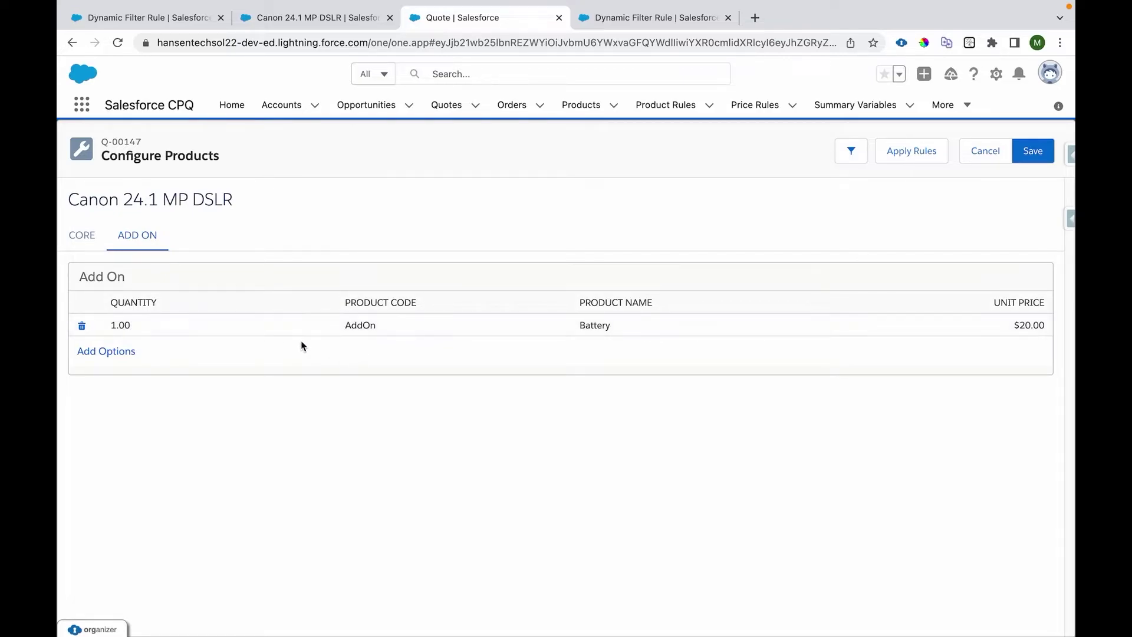
- Set the Battery quantity to 2.00 and save the bundle configuration
left_click(136, 325)
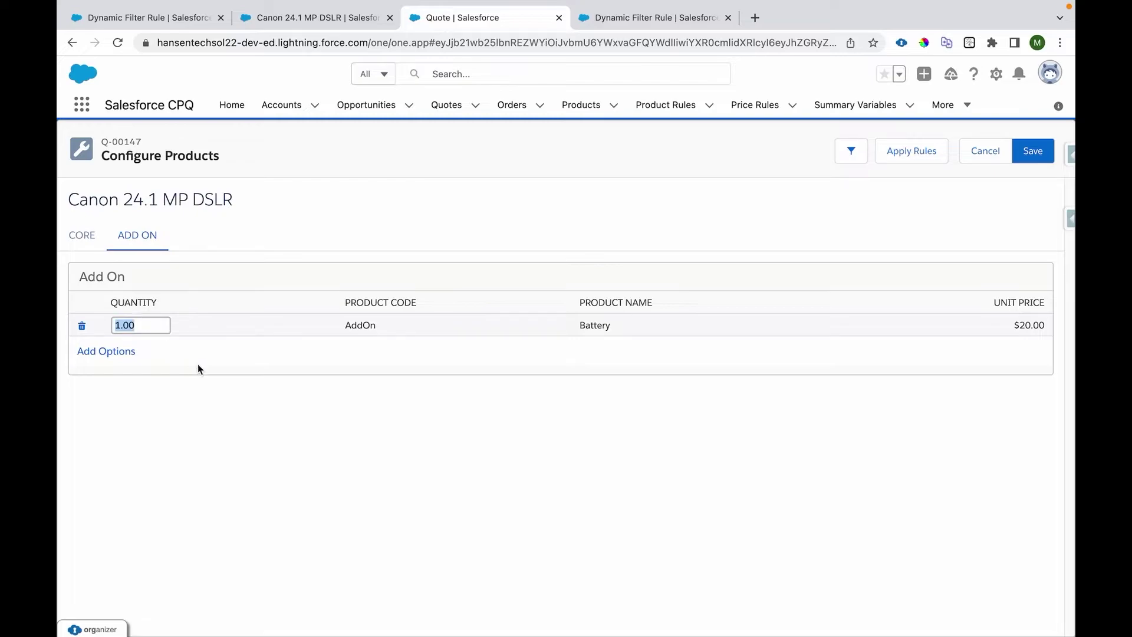
type("2")
left_click(260, 423)
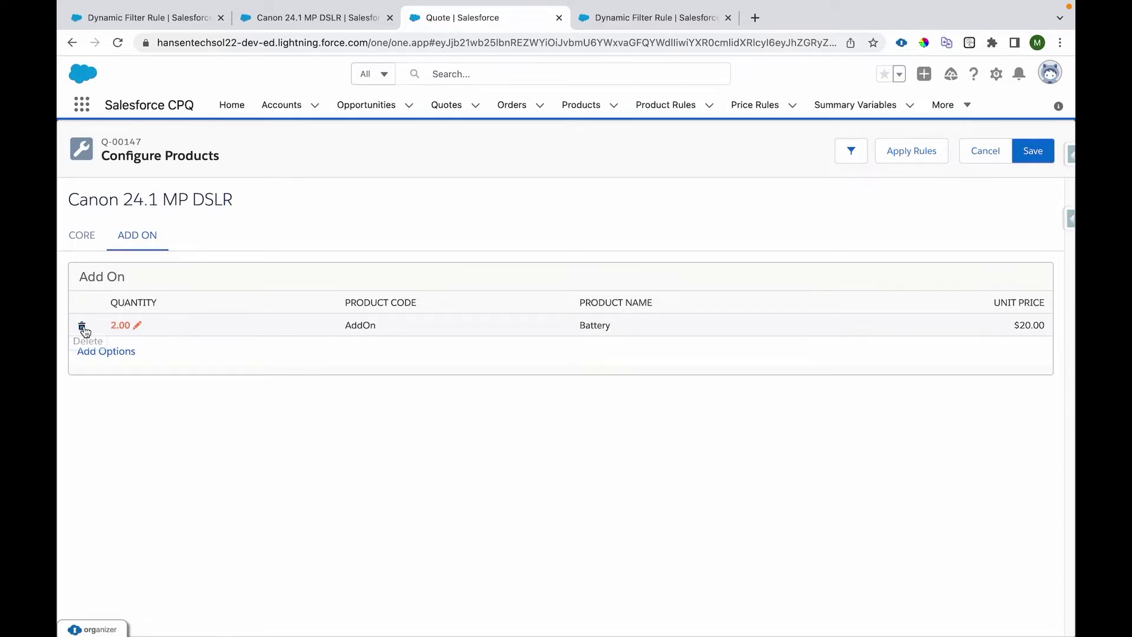
left_click(1047, 159)
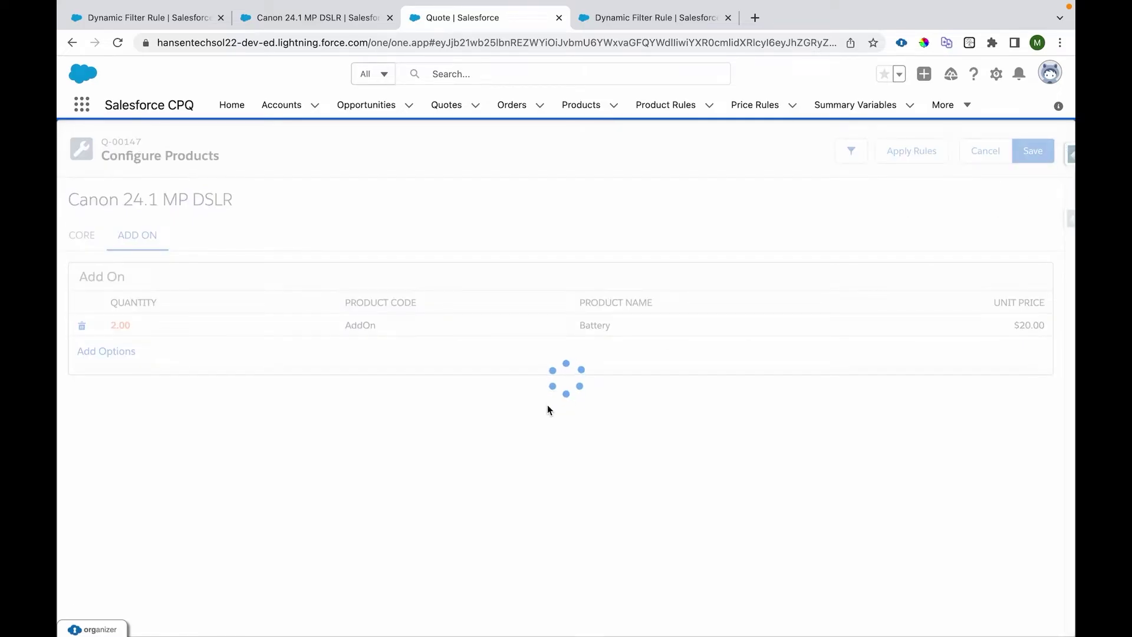
- Reopen the Canon bundle configuration and remove the Battery add-on
left_click_drag(206, 392, 737, 391)
left_click(78, 323)
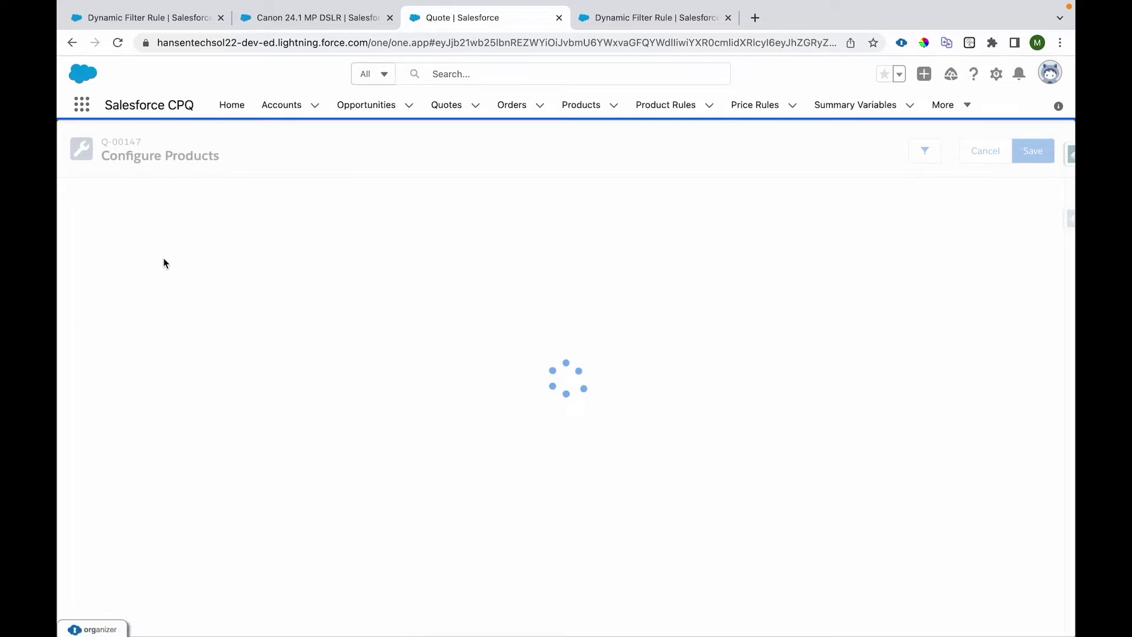
left_click(136, 245)
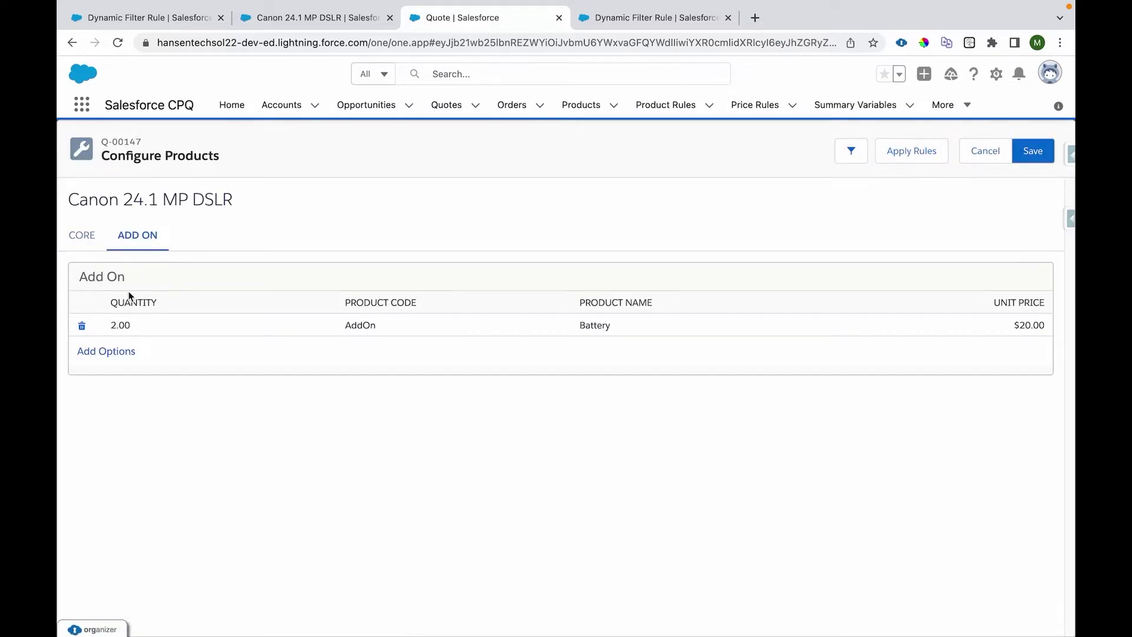
left_click(83, 328)
- Add both Battery and Memory Card add-ons and save the configuration
left_click(103, 331)
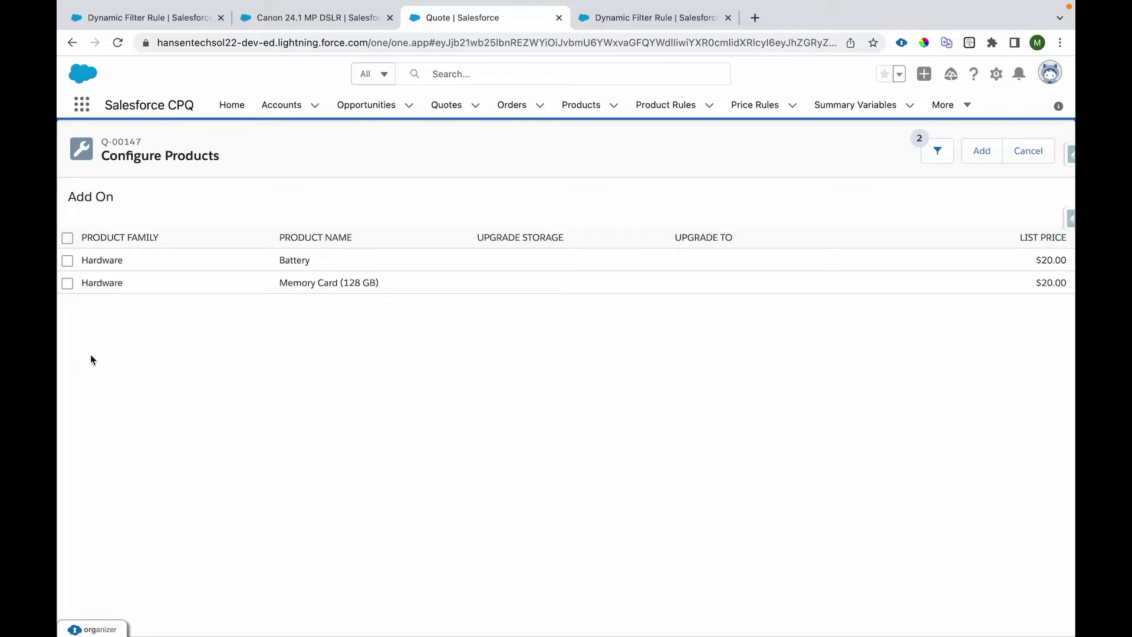
left_click(68, 241)
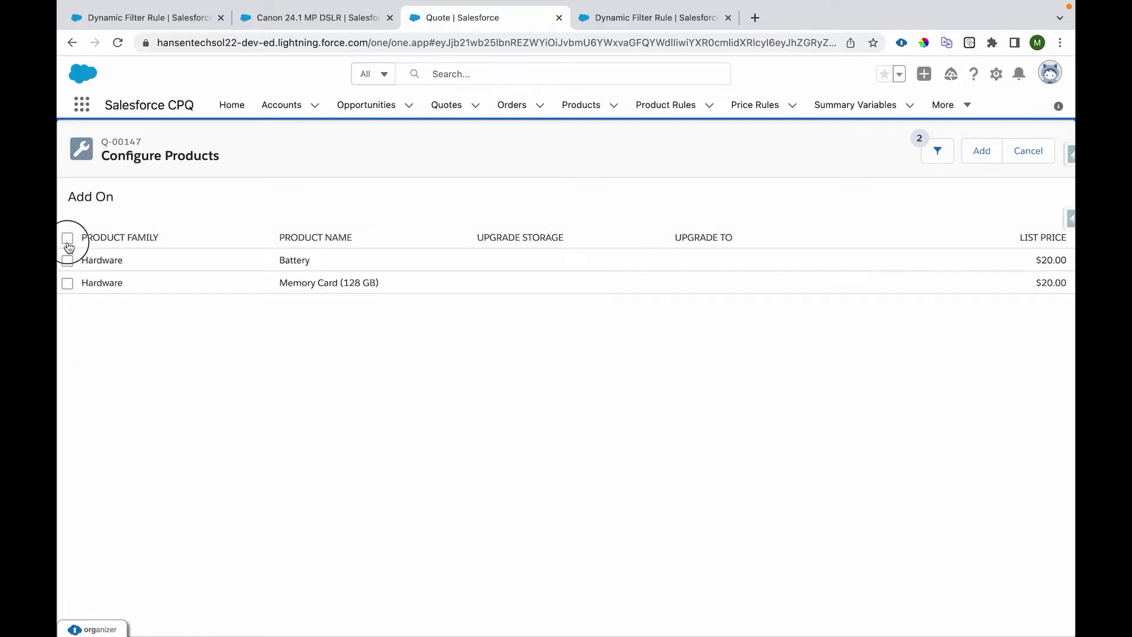
left_click(982, 151)
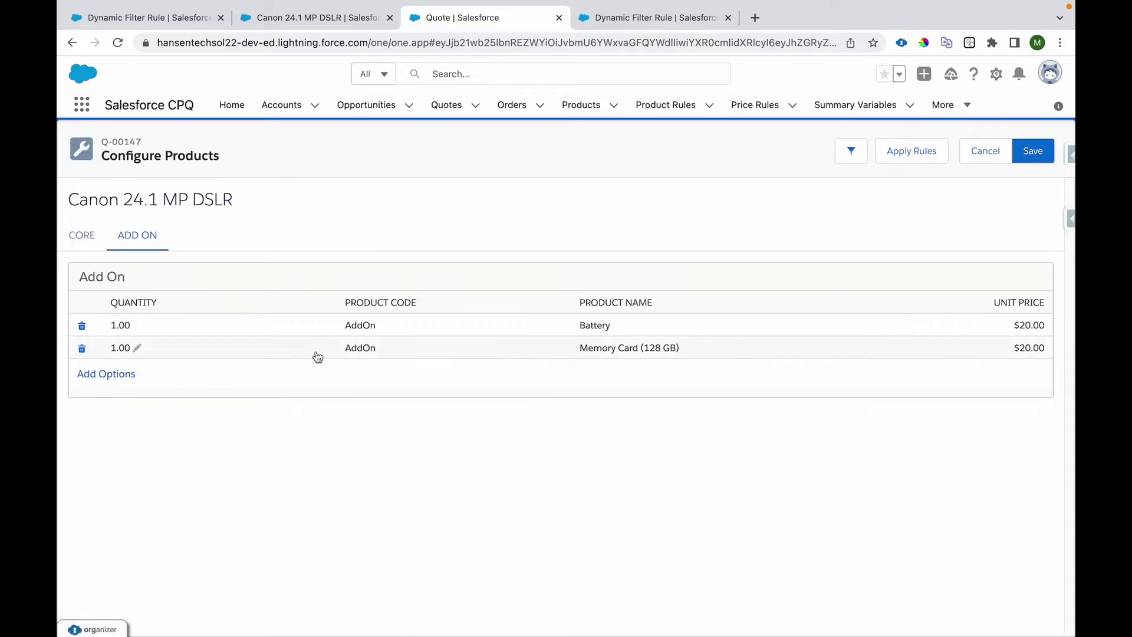
left_click(1032, 151)
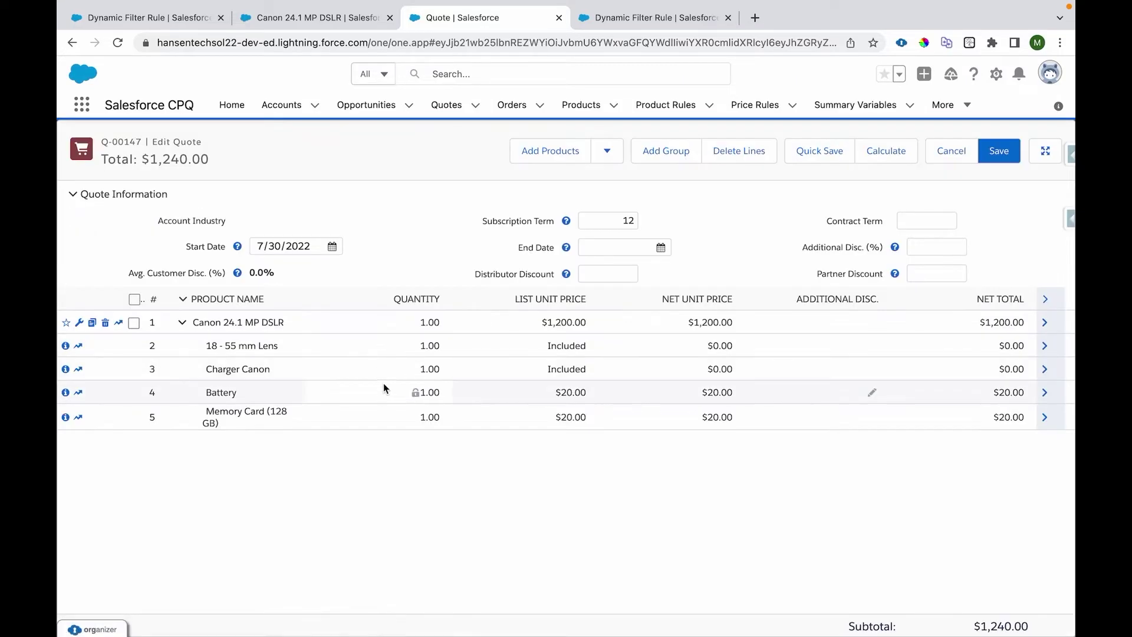
- Reopen the Canon bundle configuration, then review the Dynamic Filter Rule product rule's Type
left_click_drag(204, 391, 222, 422)
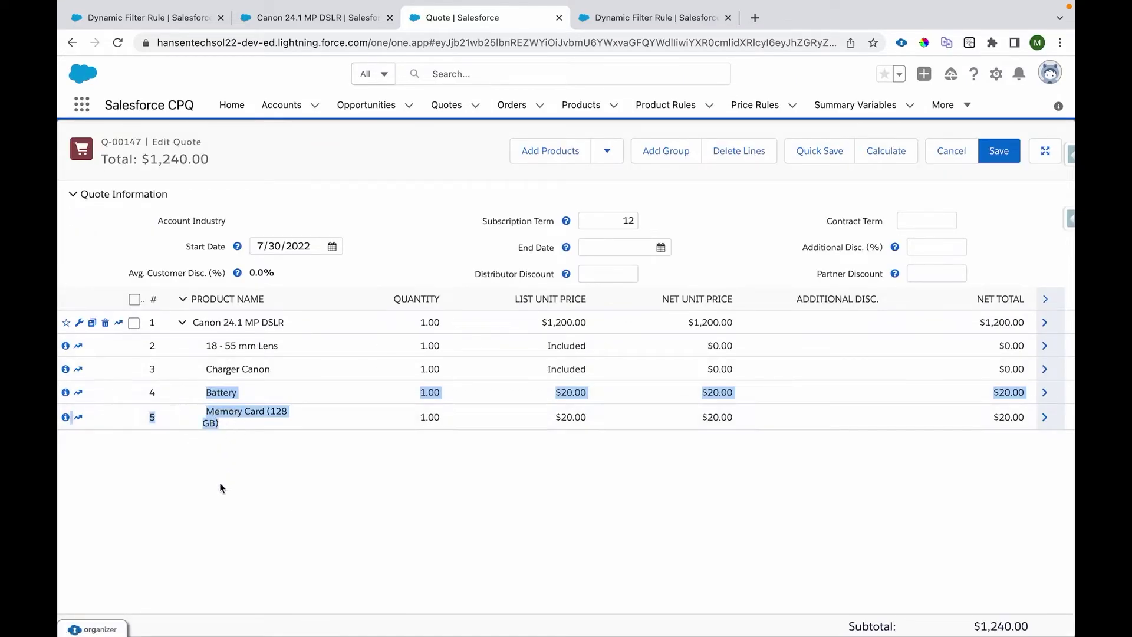
left_click(80, 323)
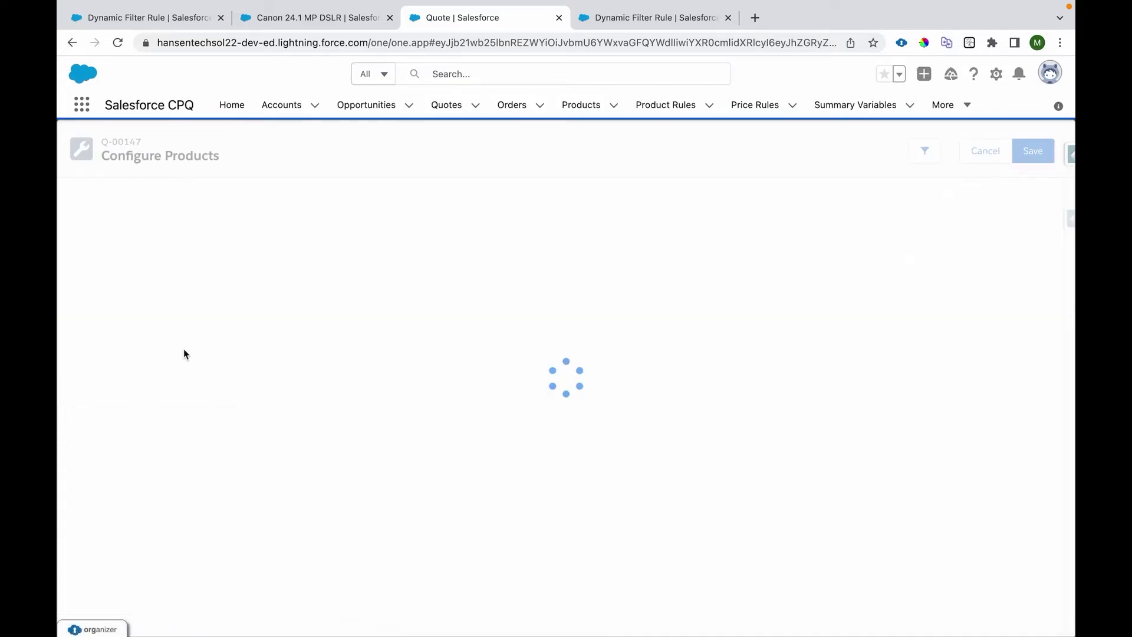
left_click(644, 26)
mouse_move(118, 285)
left_click(96, 263)
left_click(215, 255)
left_click(86, 303)
left_click_drag(87, 303, 127, 338)
- Show the rule's related lists and point out the Configuration Rules list
left_click(99, 209)
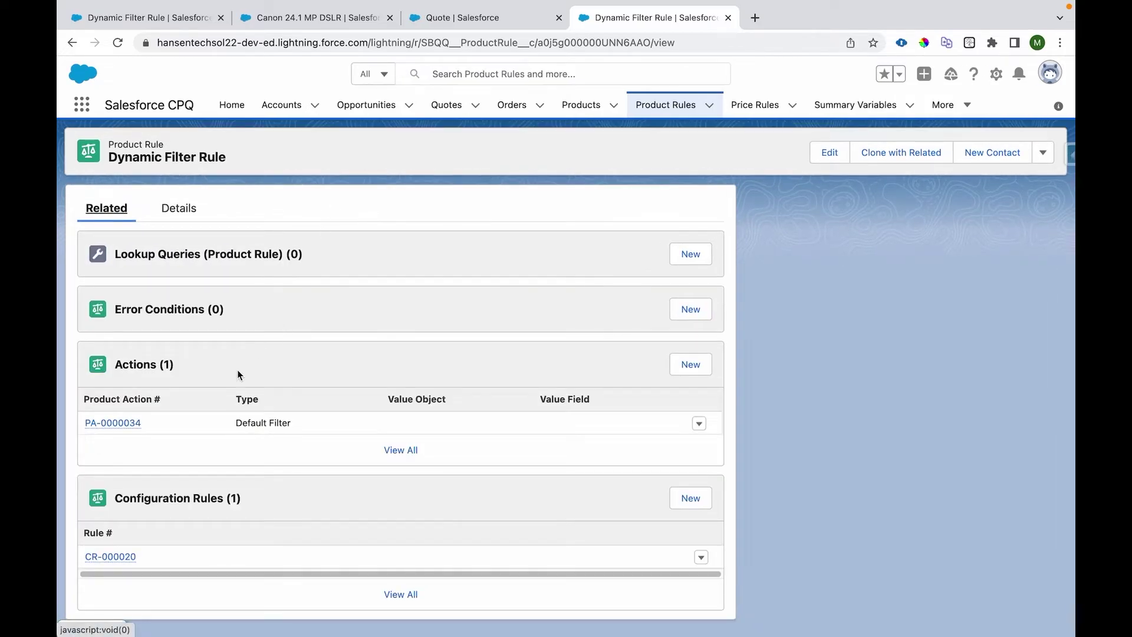
left_click_drag(243, 499, 114, 499)
left_click(321, 494)
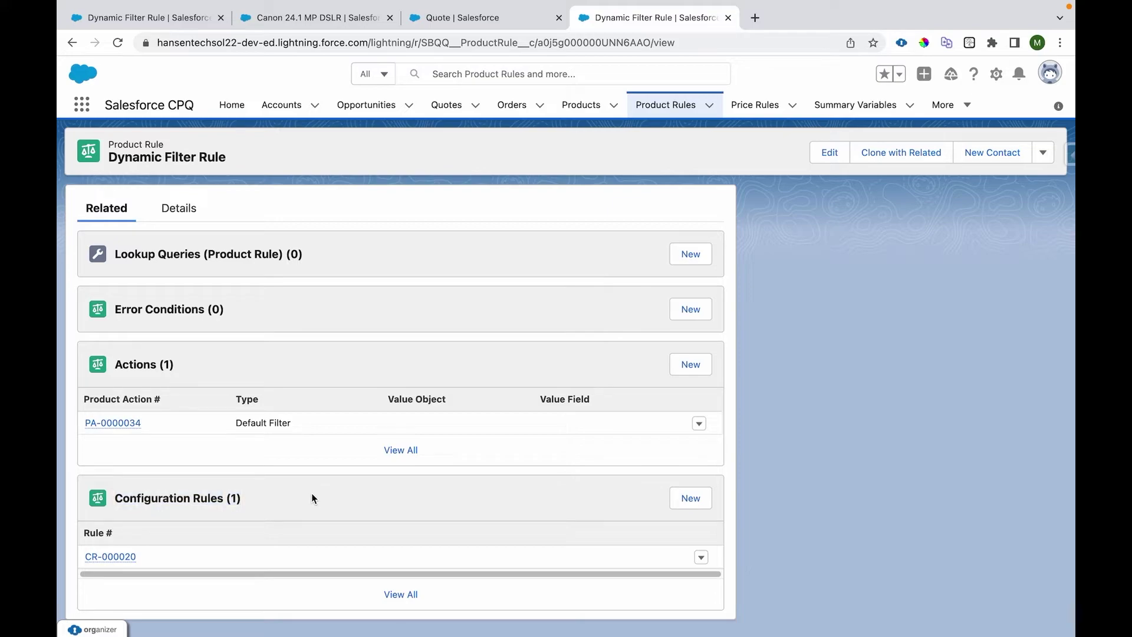
left_click_drag(277, 505, 119, 499)
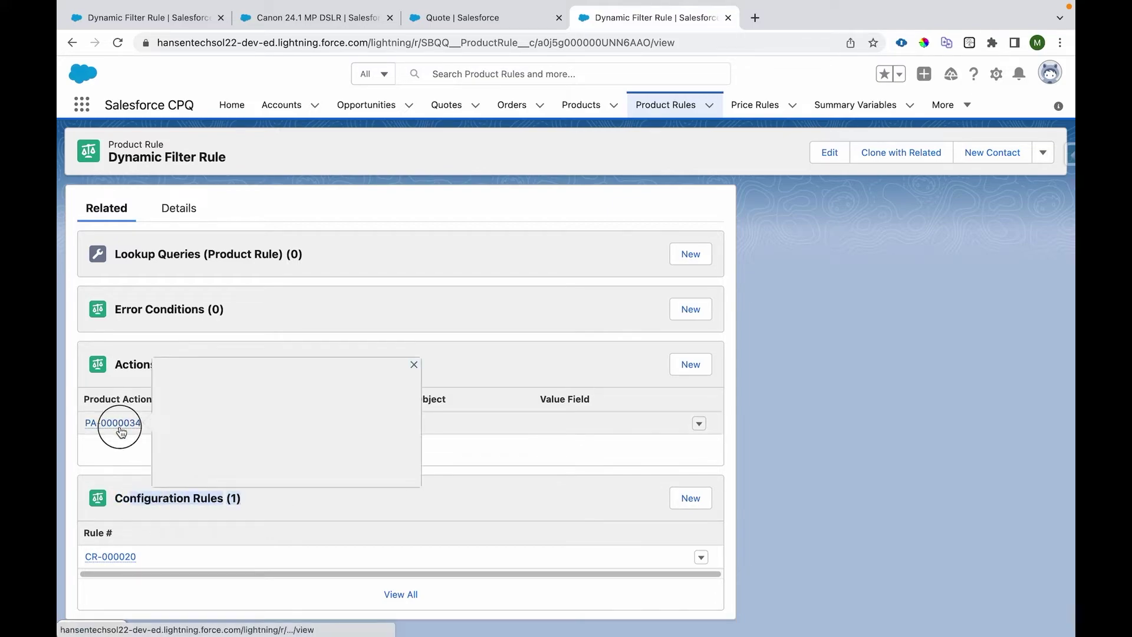
- Open action PA-0000034 and review its Default Filter: SBQQ__ProductCode__c equals AddOn
left_click(117, 423)
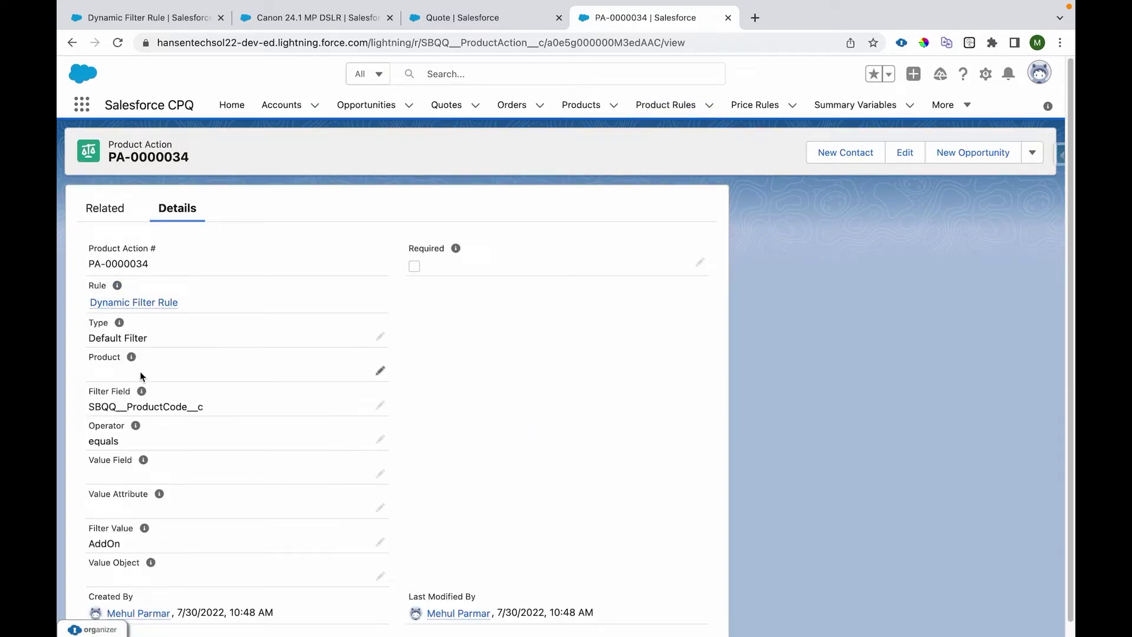
left_click_drag(148, 339, 92, 340)
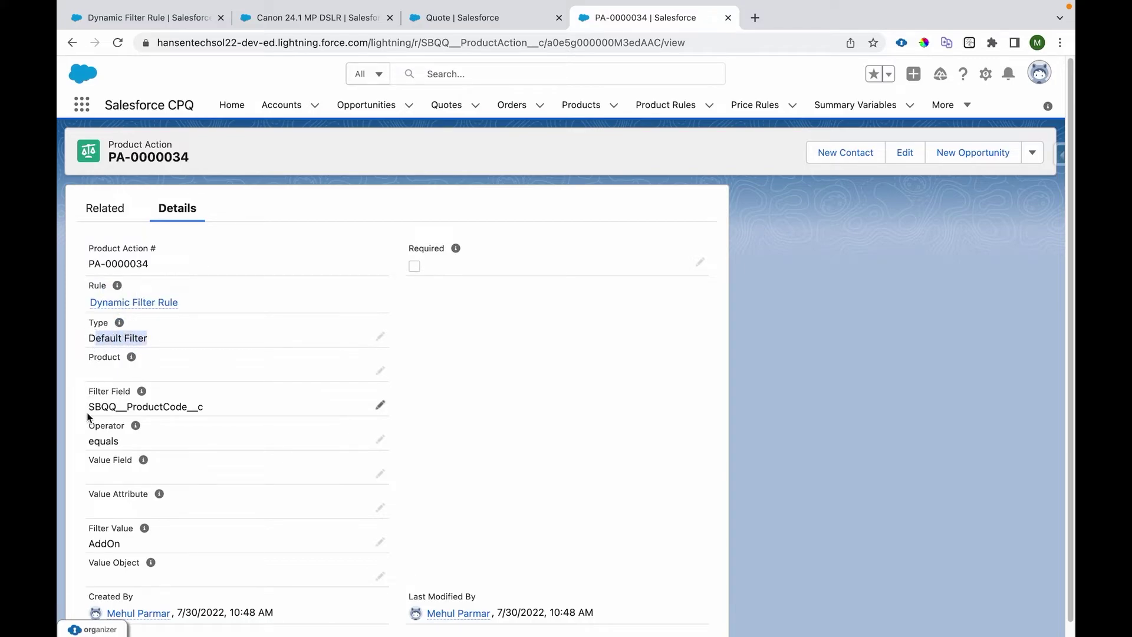
left_click_drag(89, 406, 201, 407)
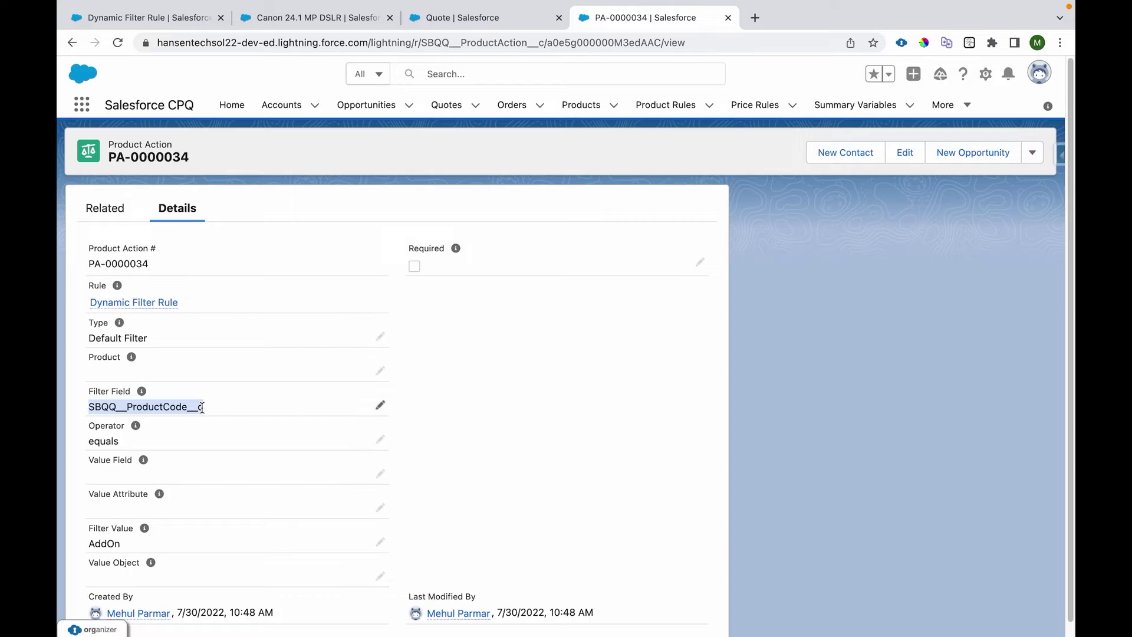
scroll(201, 406, "down", 1)
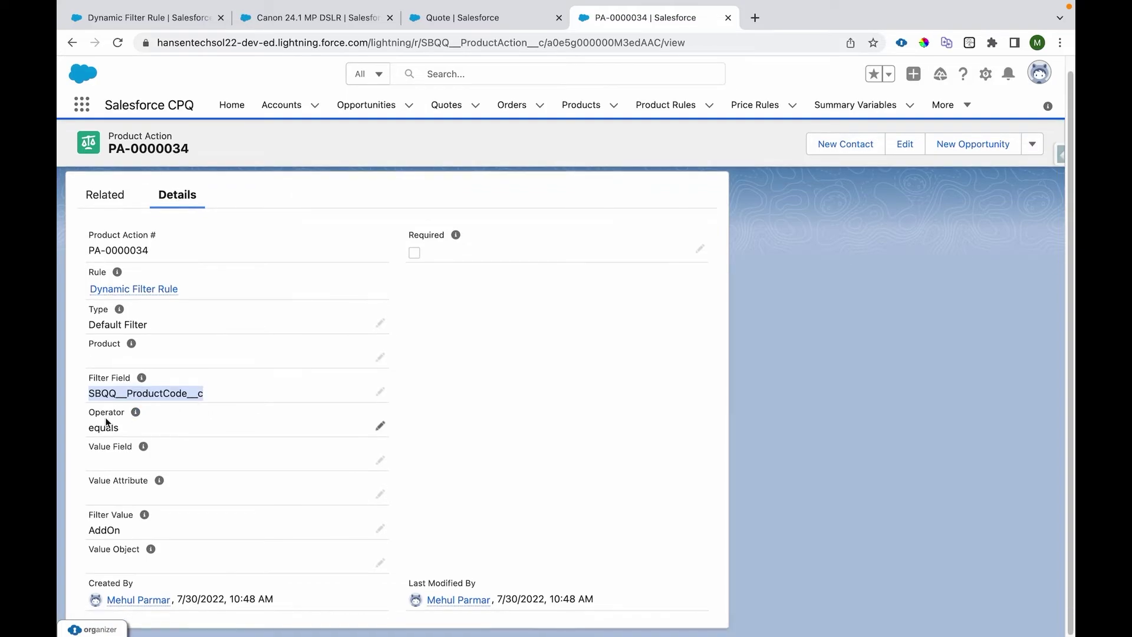
left_click_drag(90, 430, 133, 430)
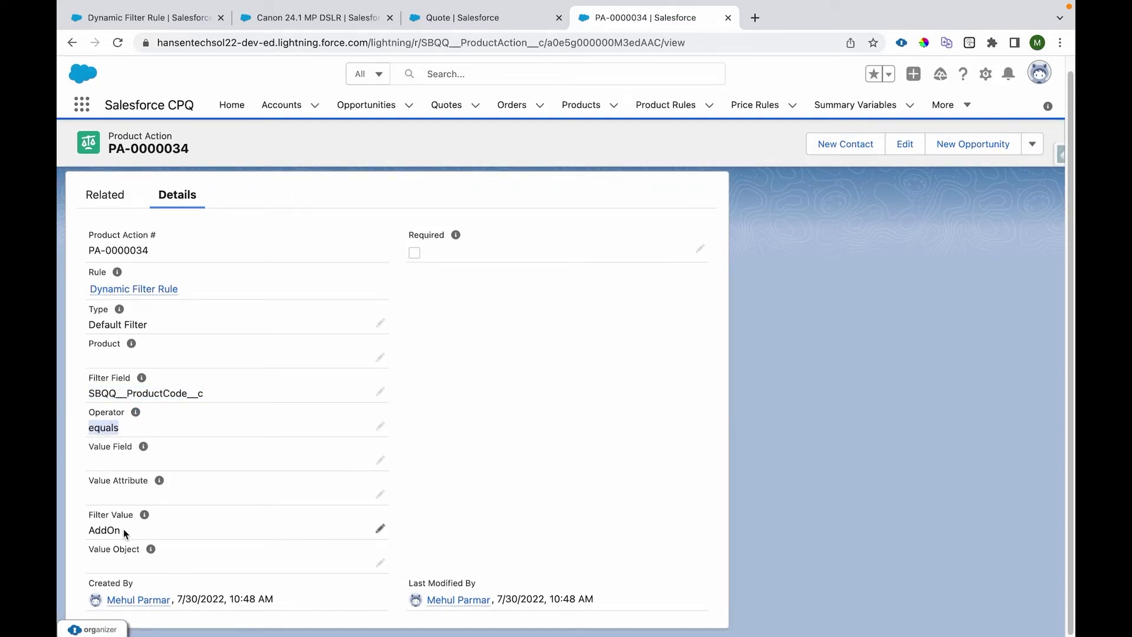
left_click_drag(121, 530, 88, 532)
- Check that the quote's add-on picker offers only Battery and Memory Card, then cancel
left_click(488, 26)
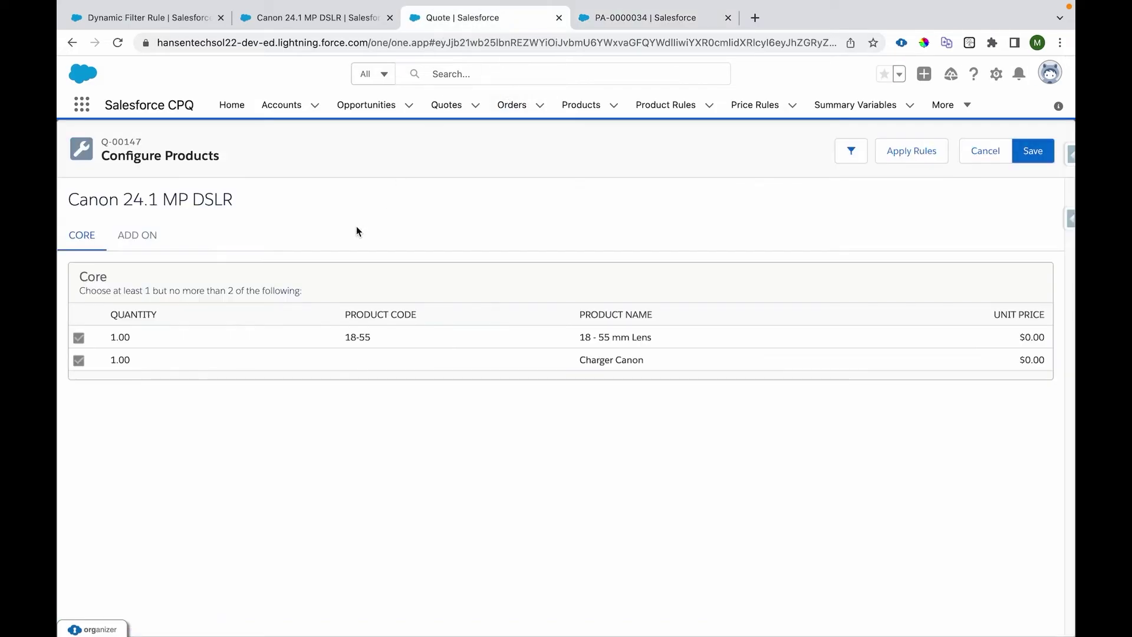
left_click(137, 237)
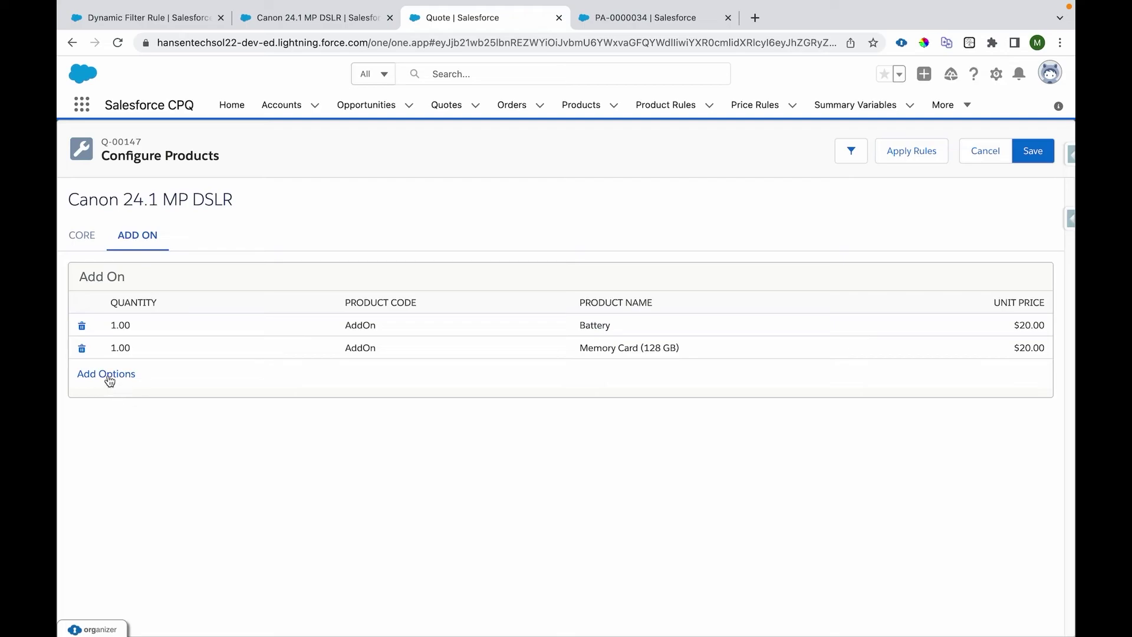
left_click(108, 375)
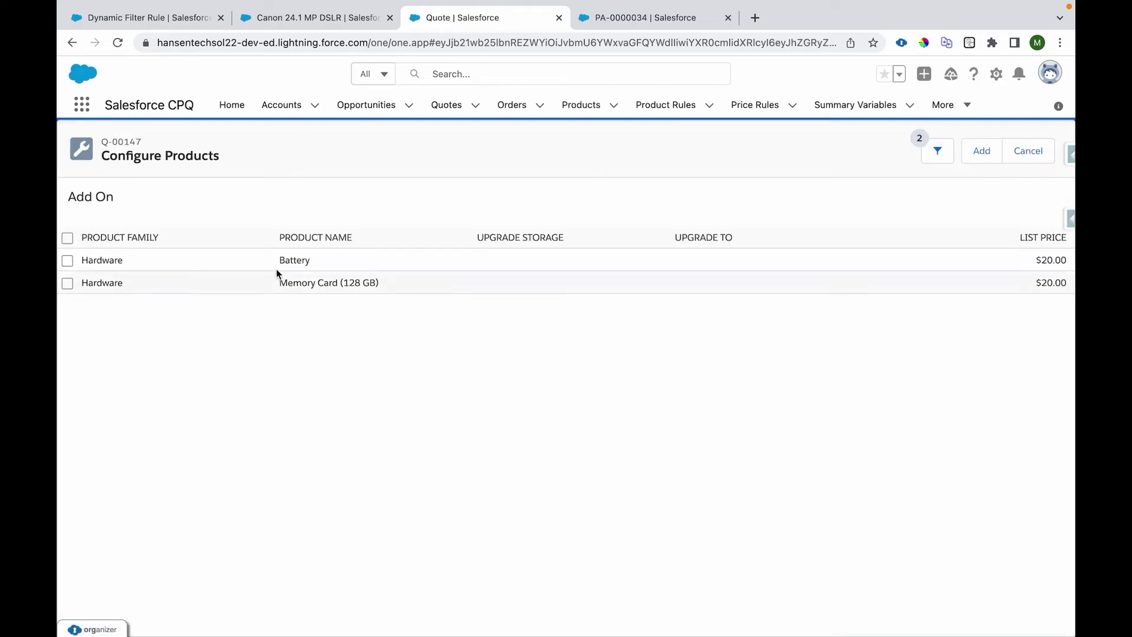
left_click_drag(277, 260, 308, 260)
left_click(1027, 152)
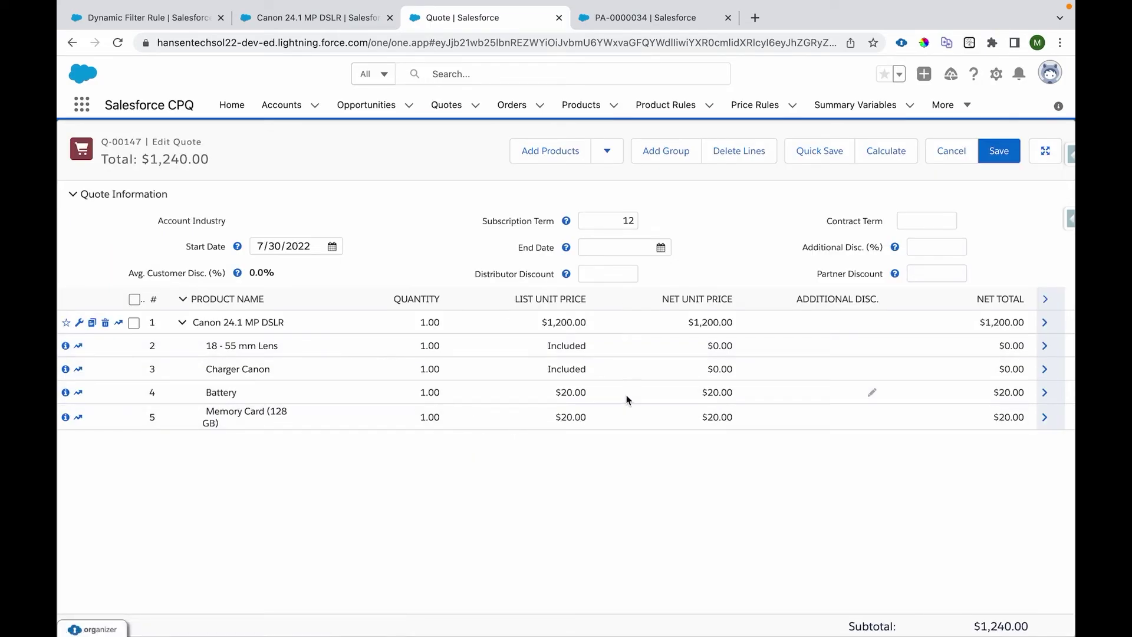
- Reconfigure the Canon bundle and add both Battery and Memory Card (128 GB) add-ons
left_click(79, 329)
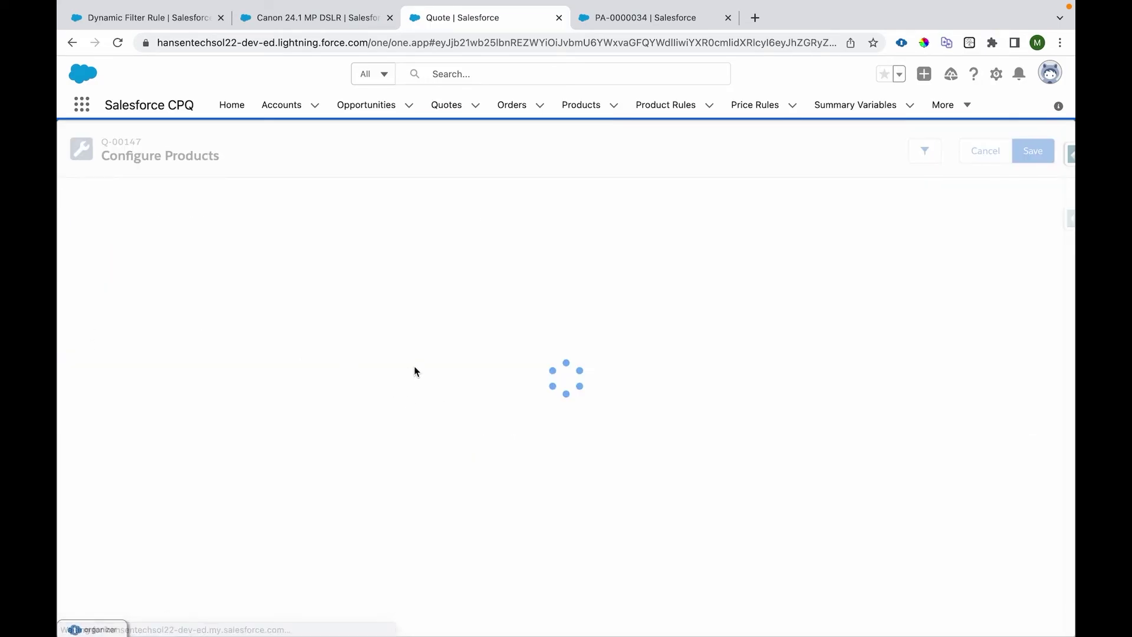
left_click(154, 235)
left_click_drag(346, 324, 344, 348)
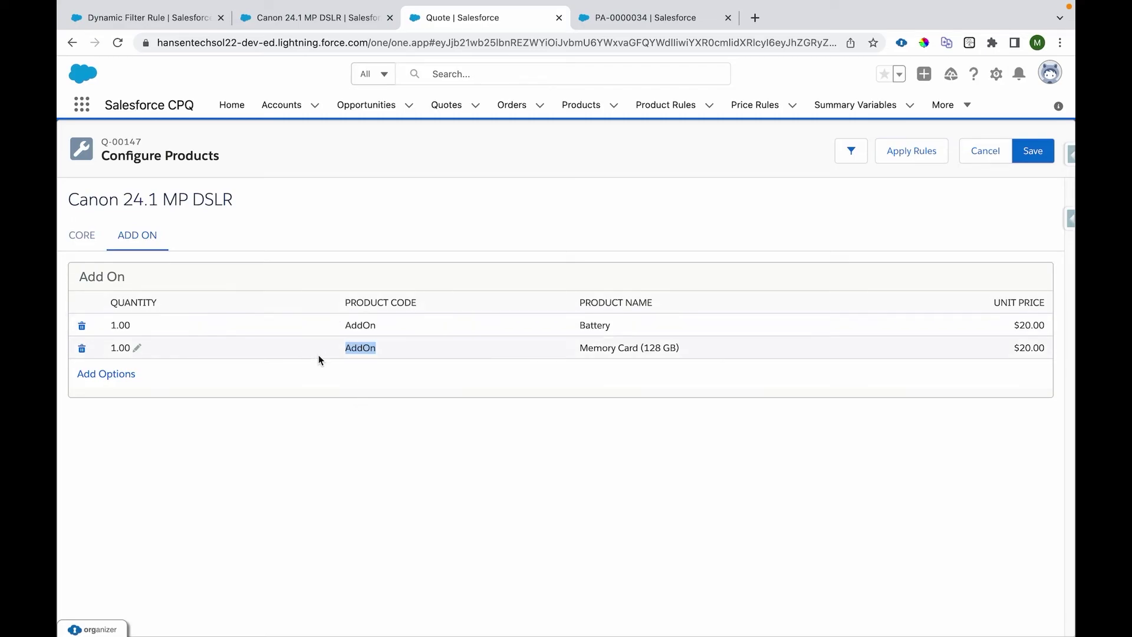
left_click(110, 380)
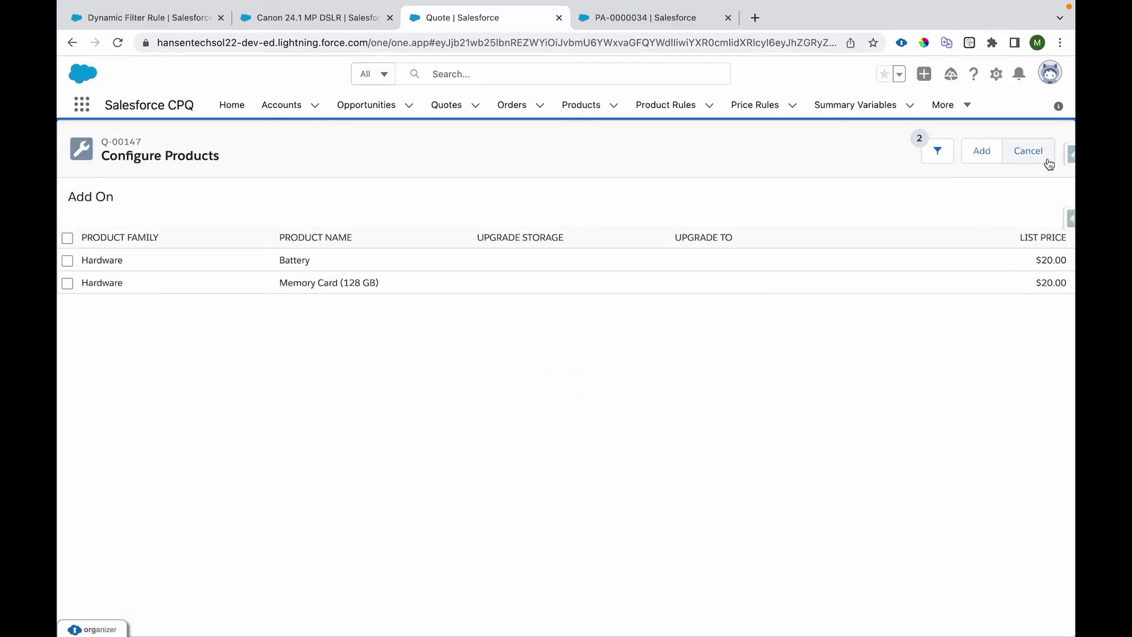
left_click(67, 238)
left_click(981, 151)
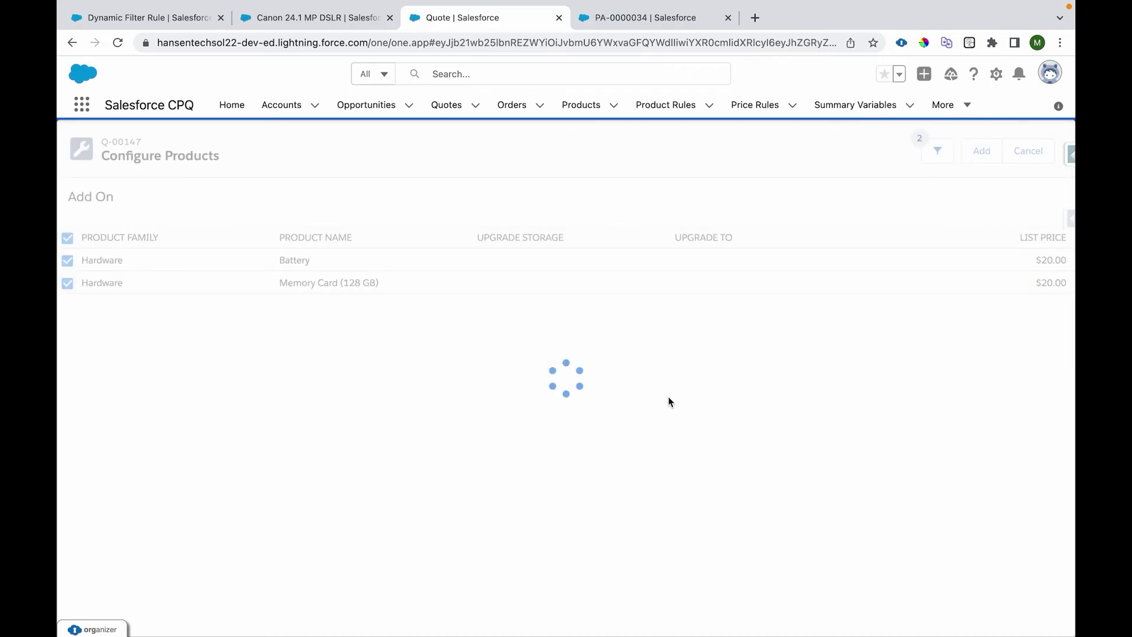